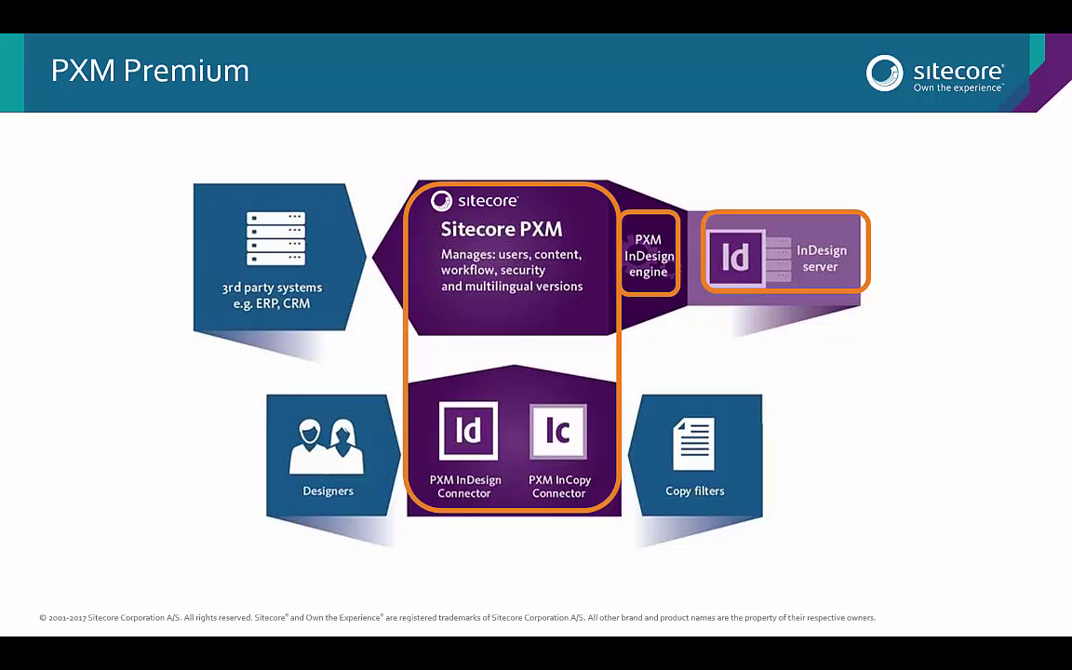
Leave the PXM Premium slideshow and switch to the Habitat Legal website in Firefox
key("alt+Tab")
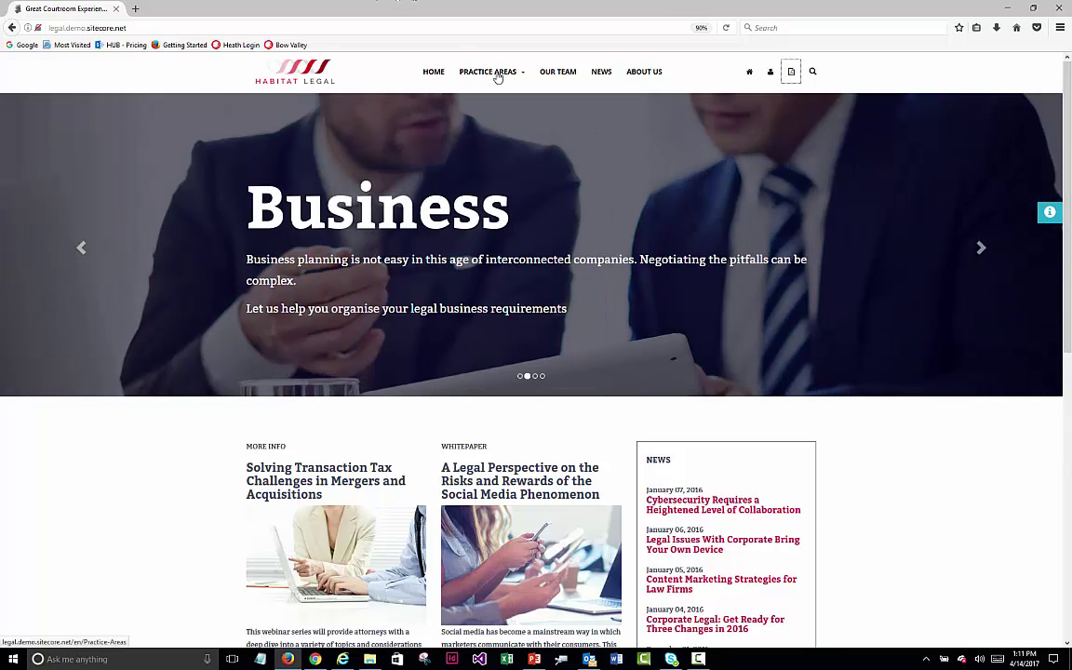
Open the Corporate Finance practice area page from Practice Areas and scroll through it
mouse_move(496, 76)
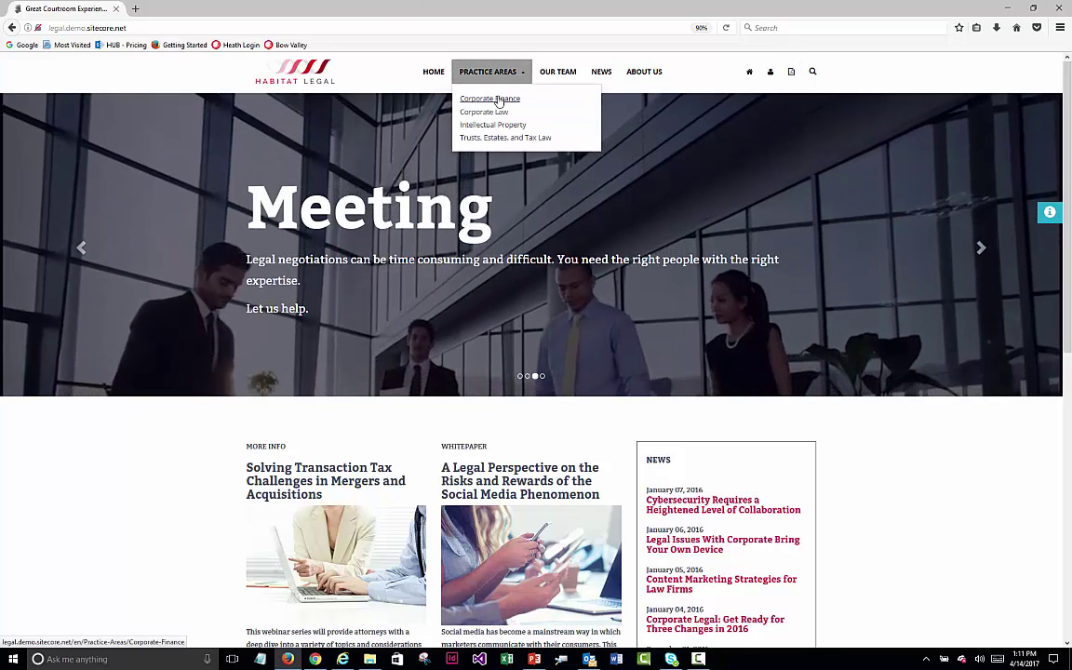
left_click(498, 100)
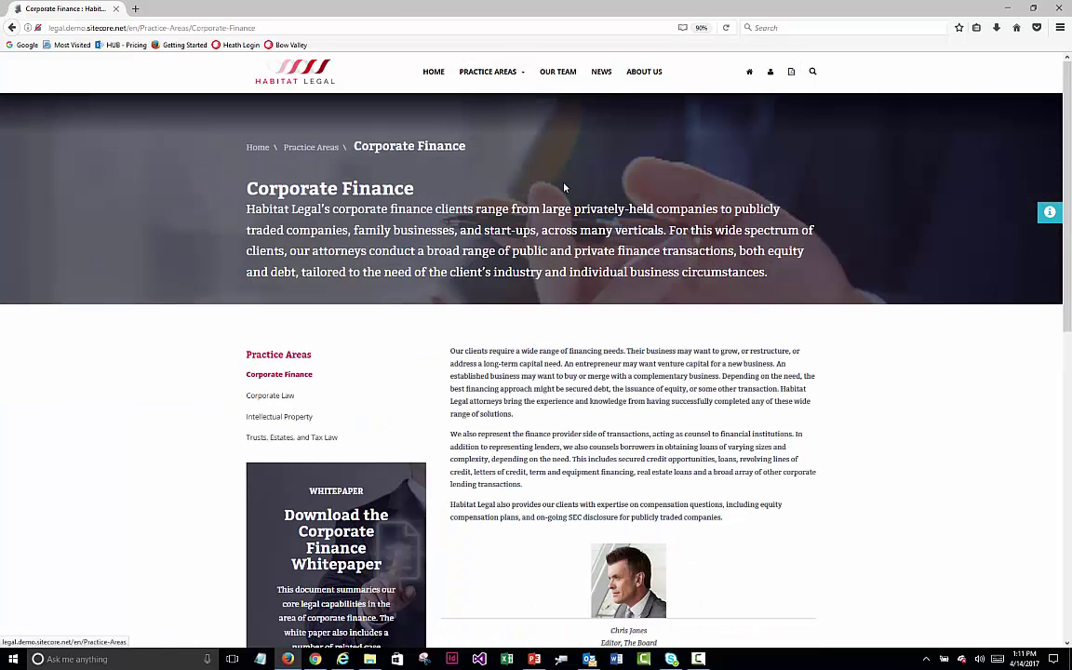
scroll(676, 377, "down", 3)
scroll(676, 377, "up", 3)
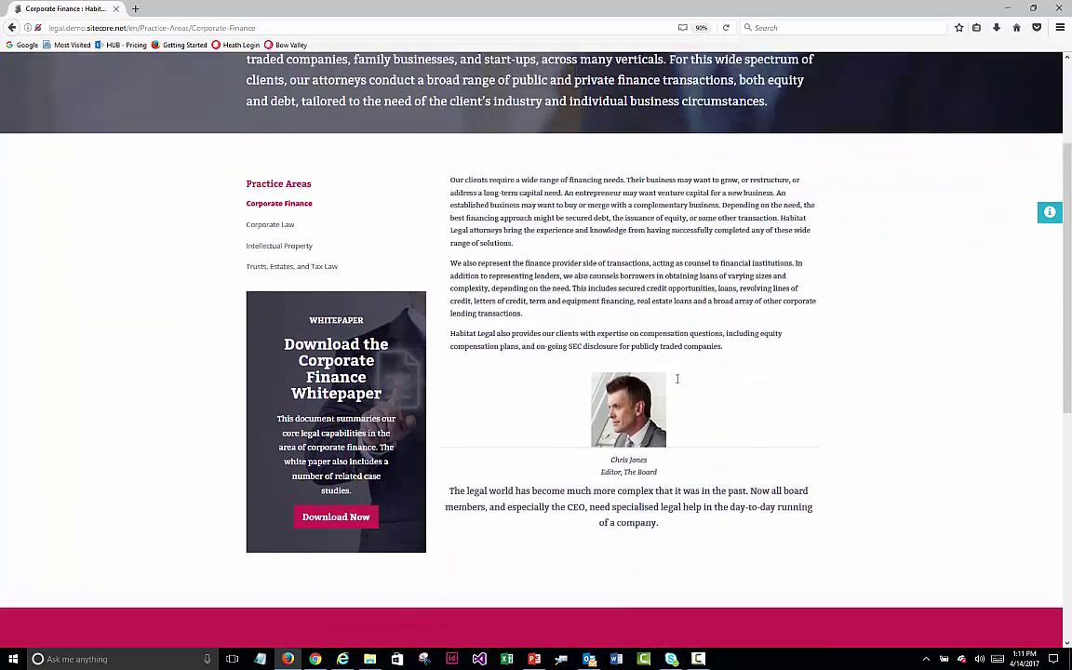
scroll(650, 84, "up", 1)
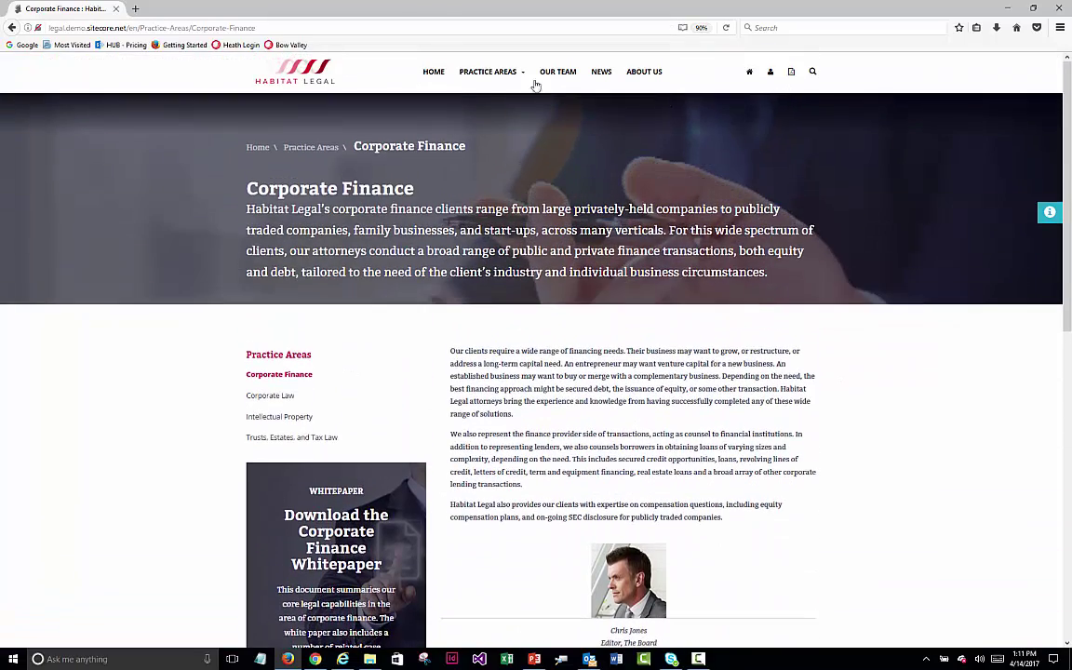
View the Intellectual Property practice area page, then return to Corporate Finance
mouse_move(487, 72)
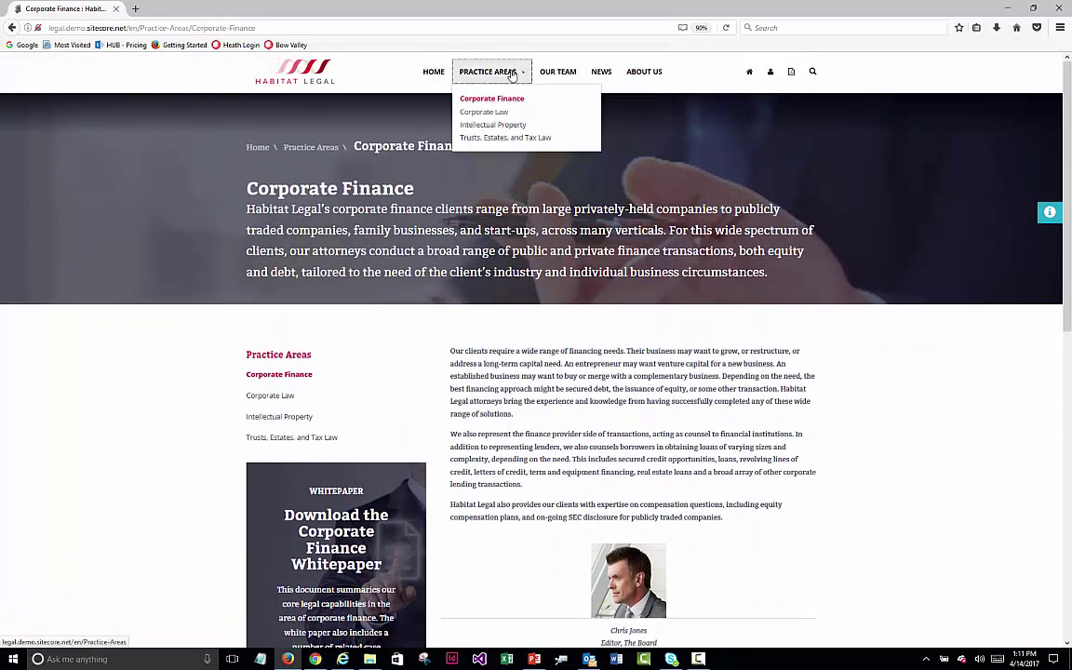
left_click(507, 125)
scroll(696, 246, "down", 10)
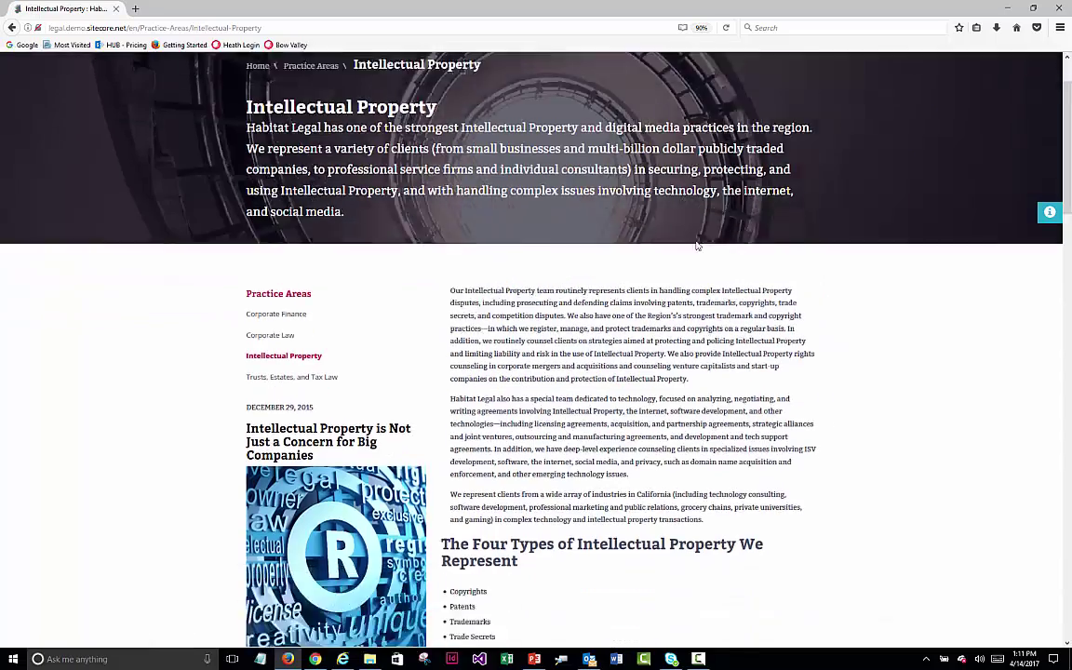
scroll(697, 245, "down", 10)
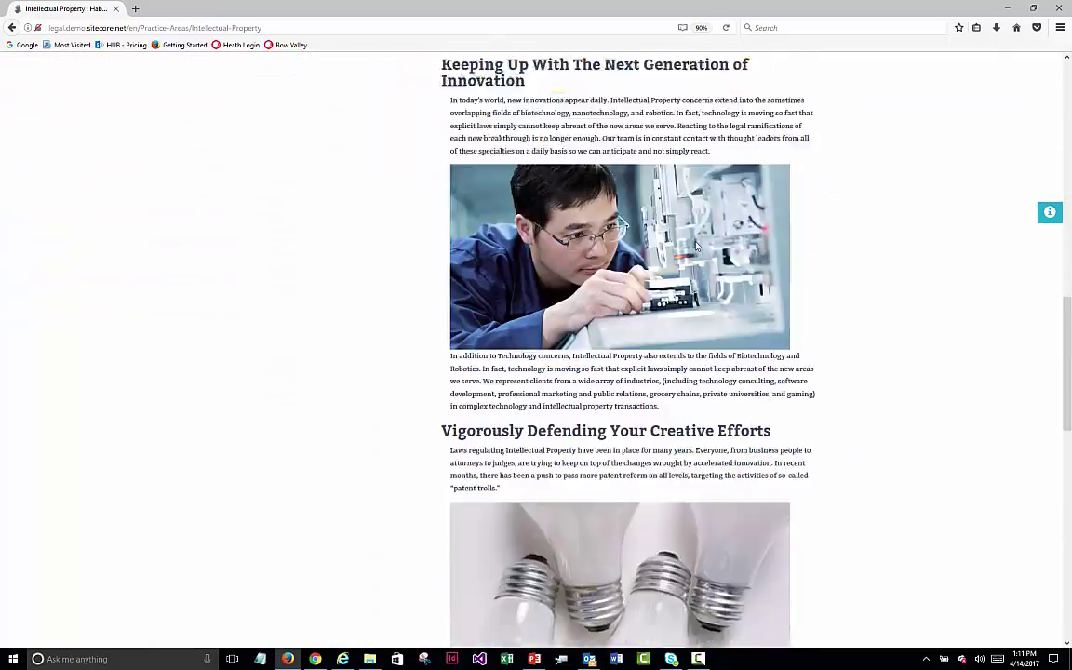
scroll(696, 242, "up", 20)
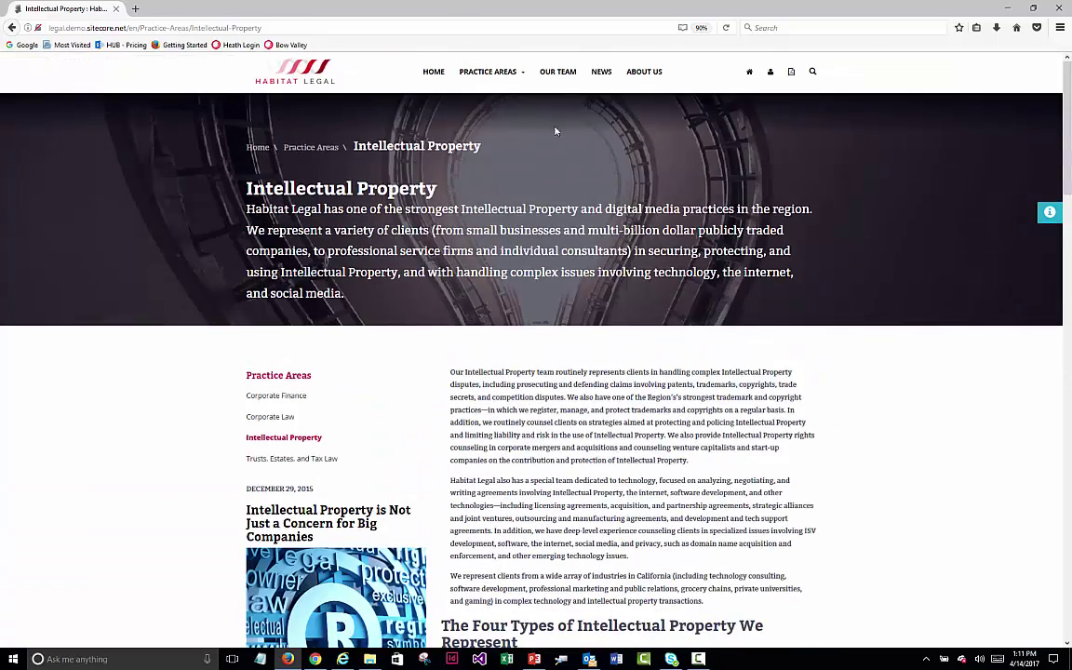
mouse_move(490, 72)
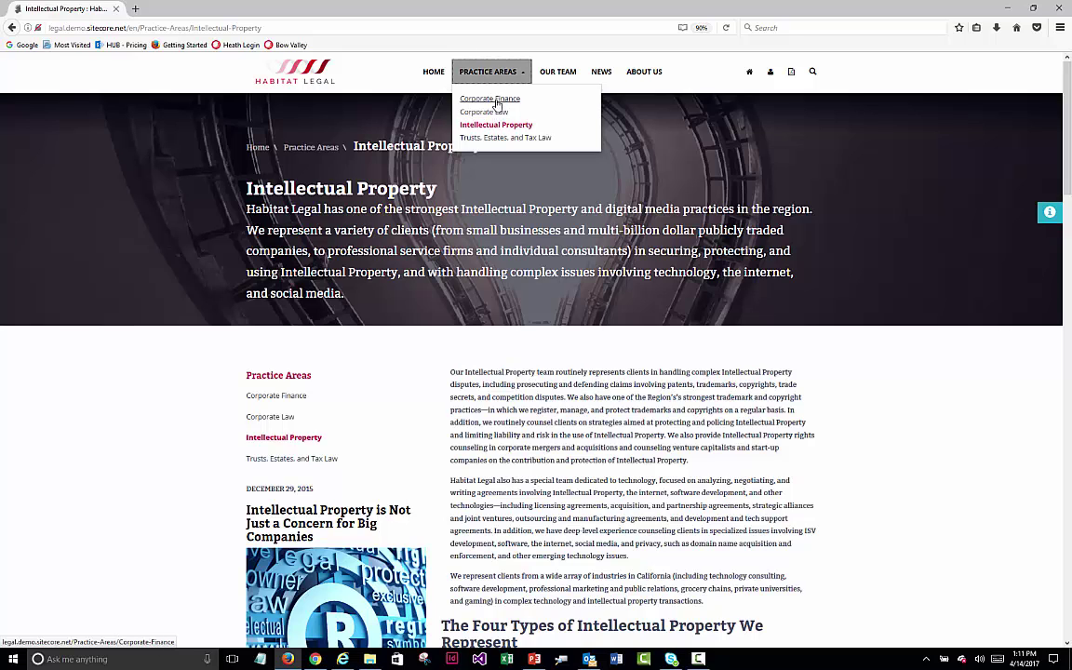
left_click(496, 101)
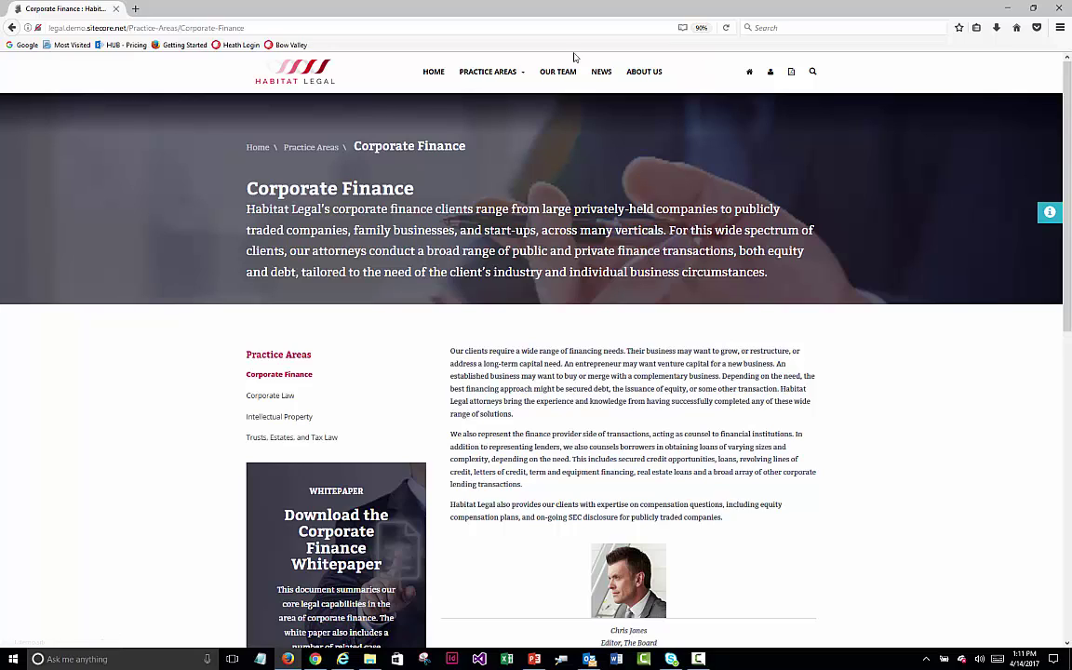
Add Corporate Finance and Trusts, Estates, and Tax Law to the personalised brochure
left_click(483, 72)
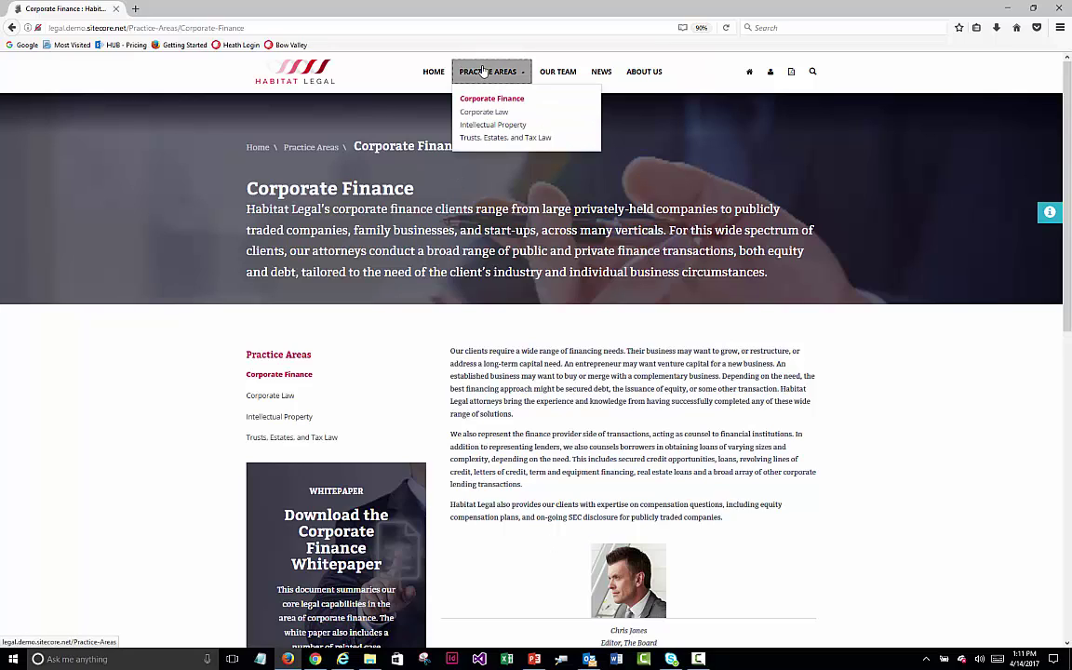
left_click(791, 72)
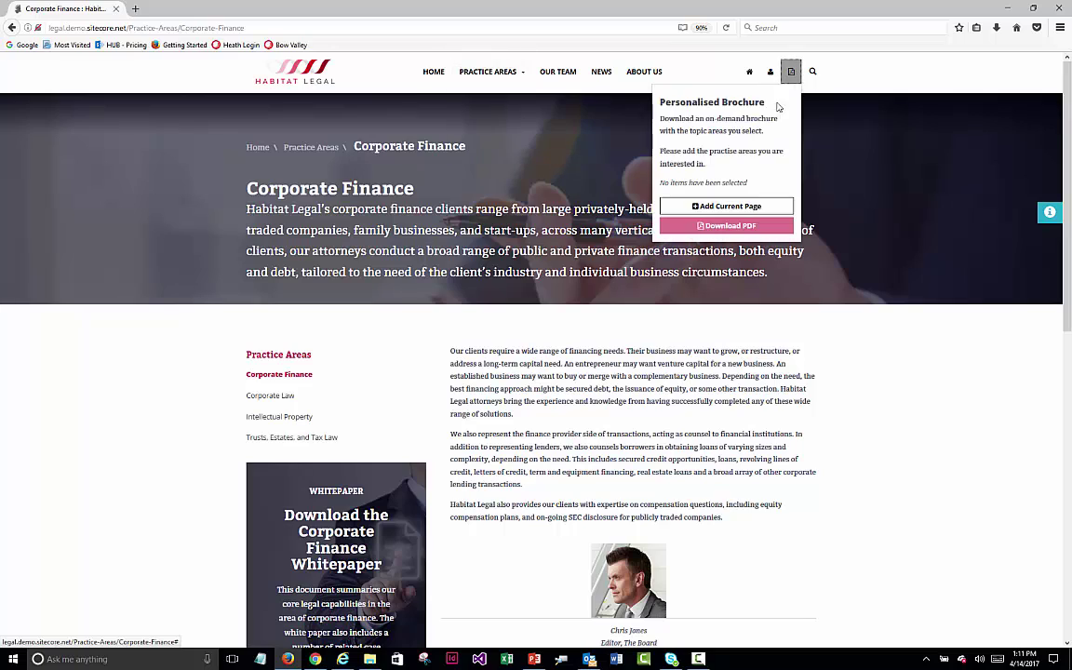
left_click(728, 206)
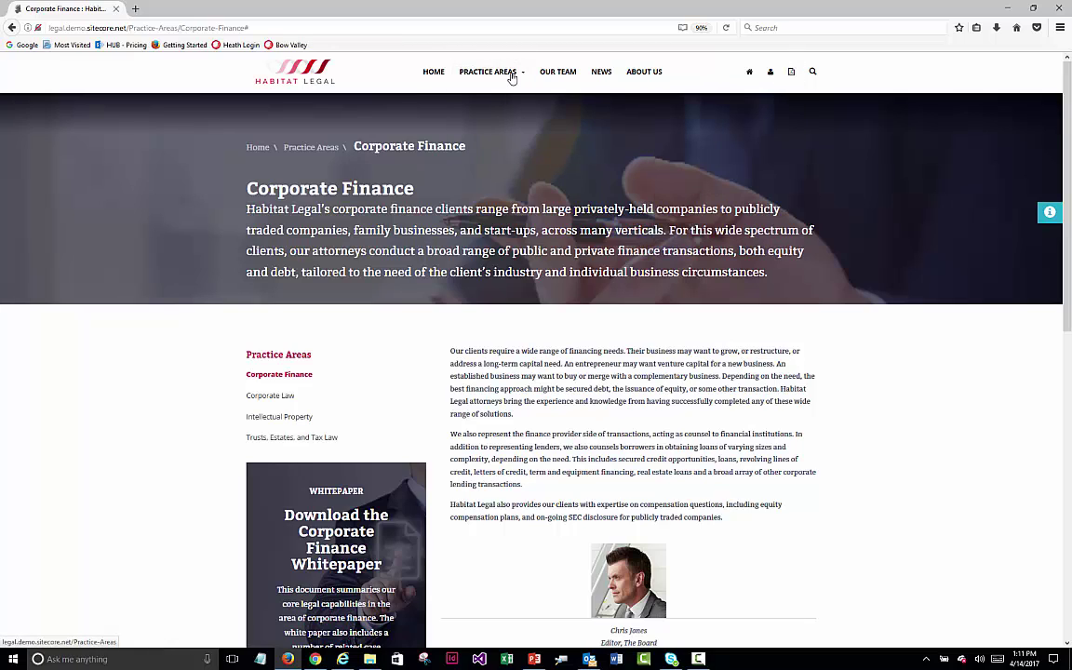
left_click(511, 74)
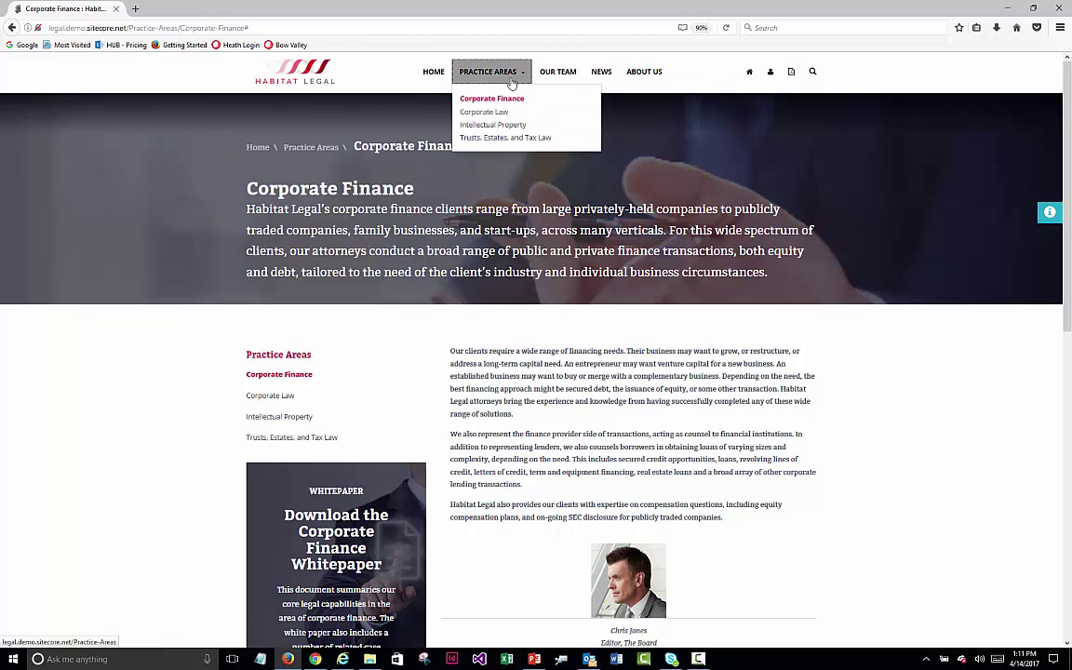
left_click(506, 139)
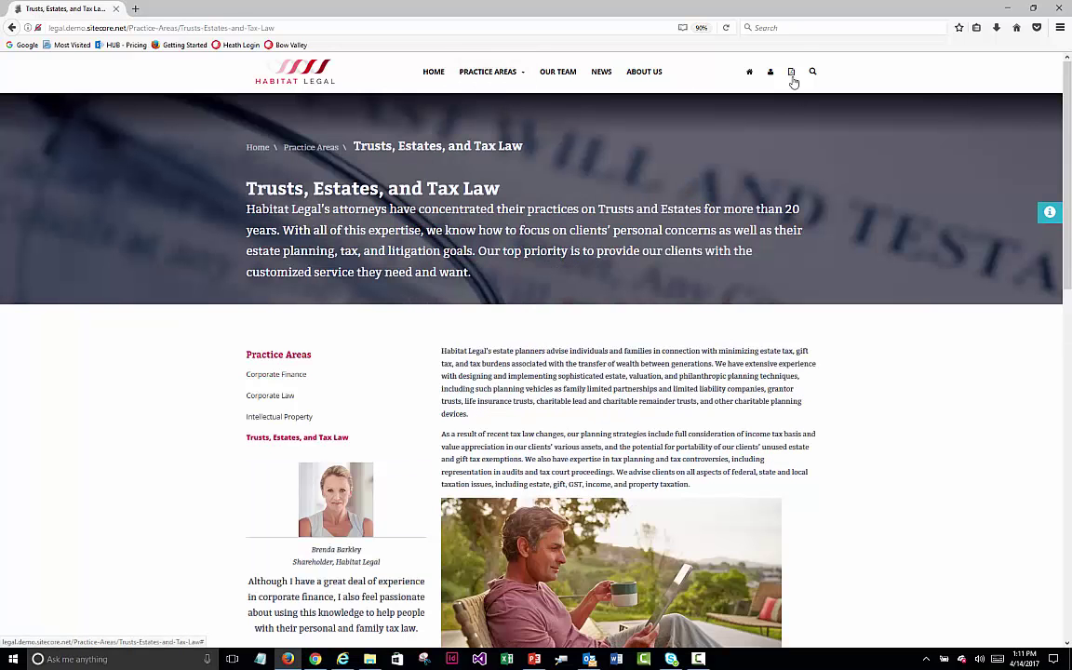
left_click(791, 72)
left_click(734, 213)
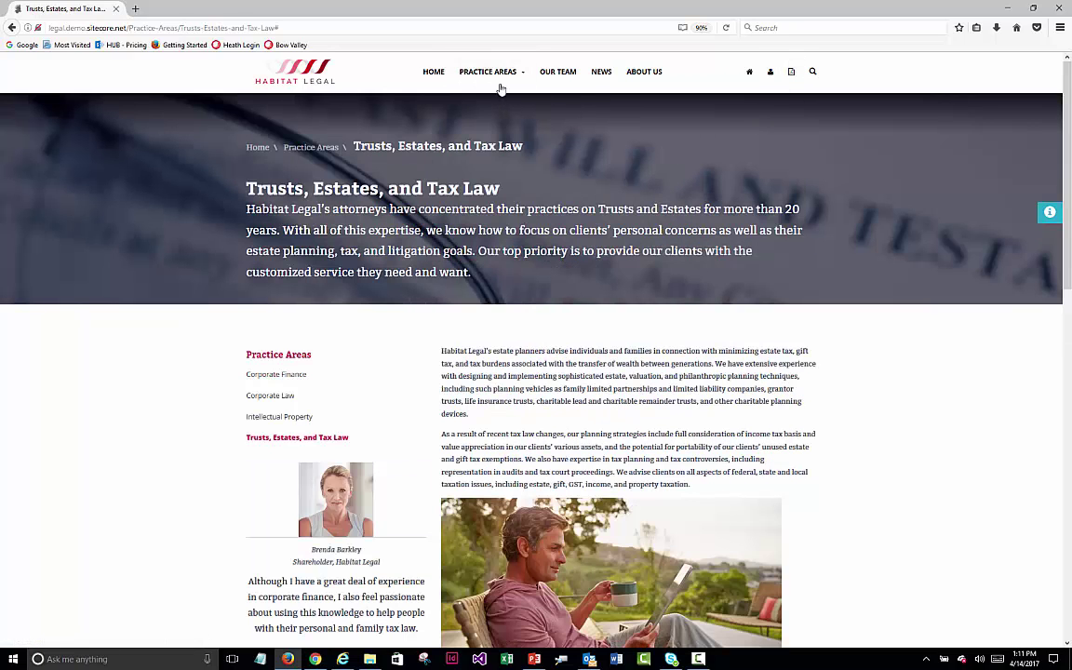
Add Corporate Law and Intellectual Property, then download the brochure as PDF
left_click(490, 72)
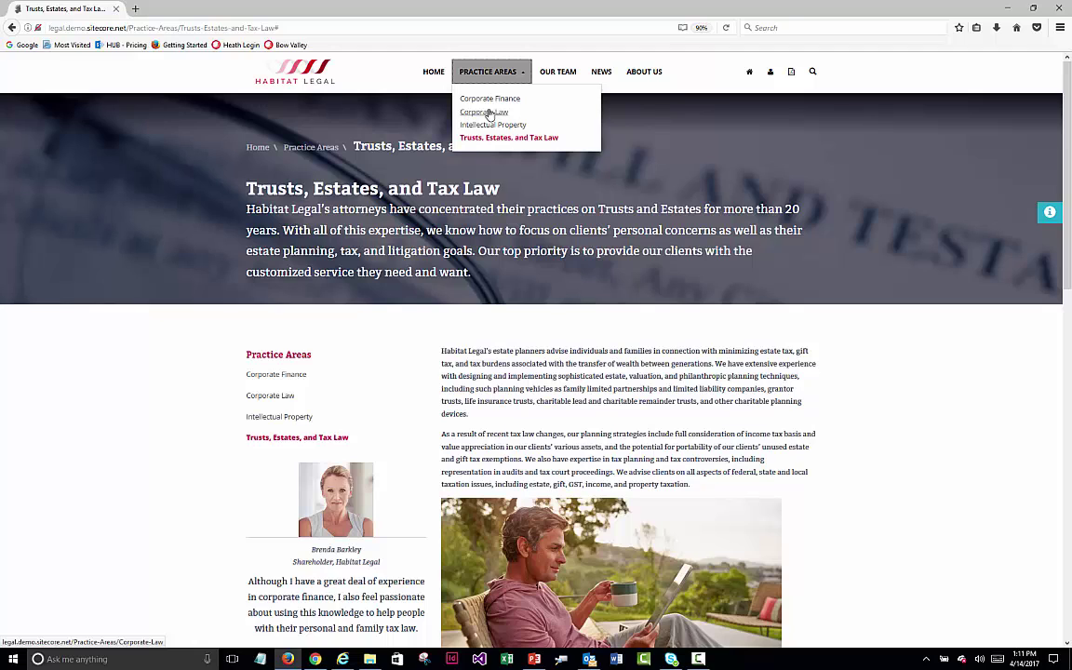
left_click(488, 113)
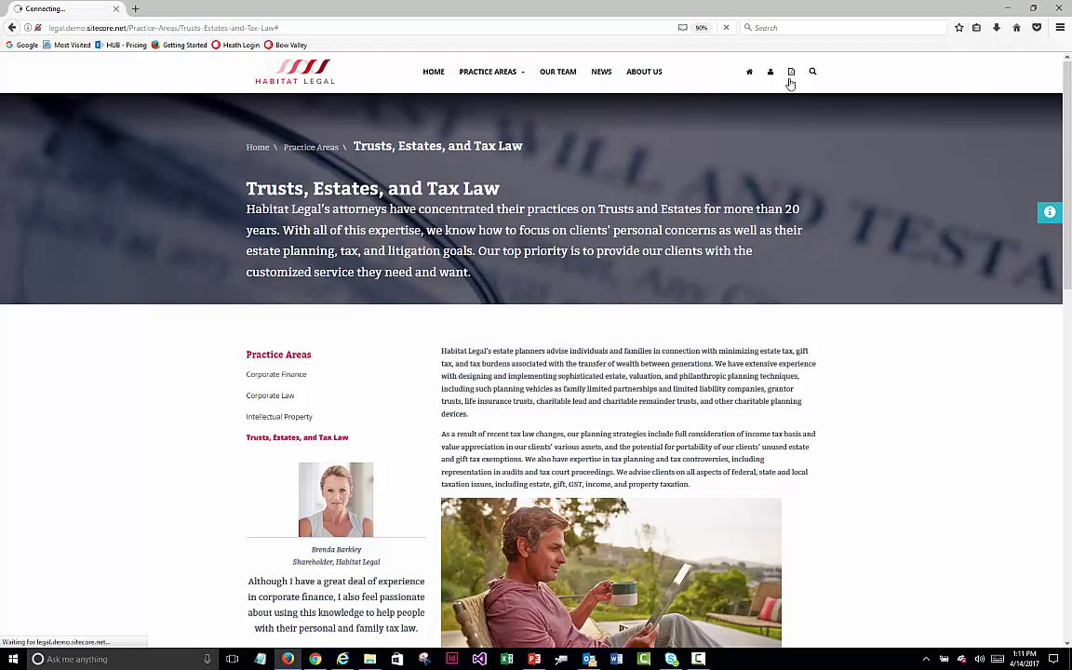
left_click(491, 71)
left_click(497, 128)
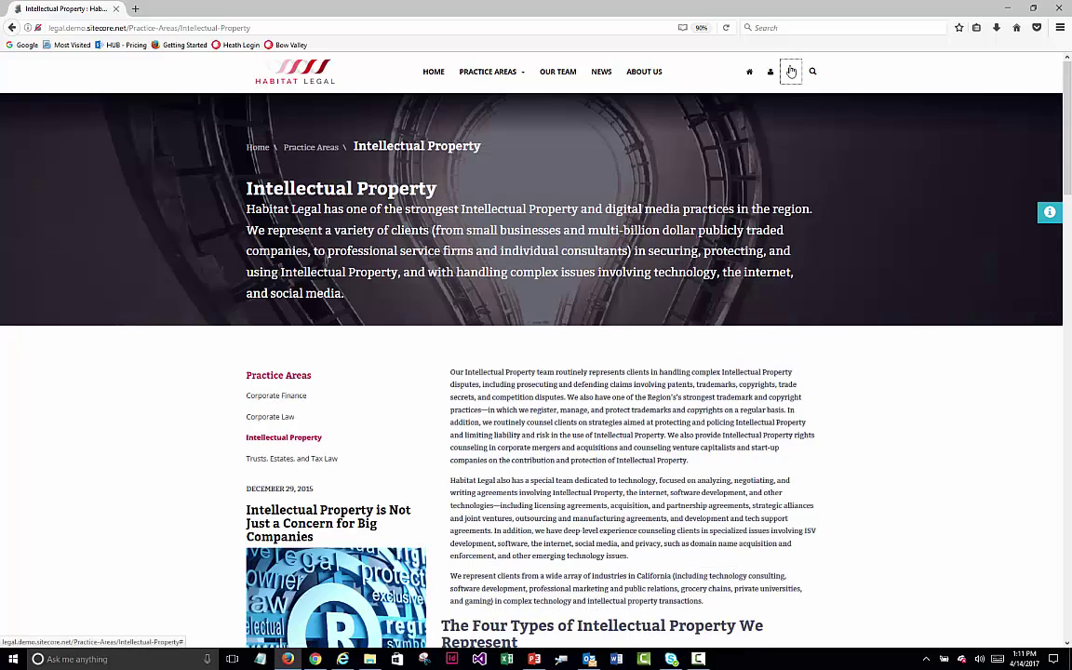
left_click(791, 72)
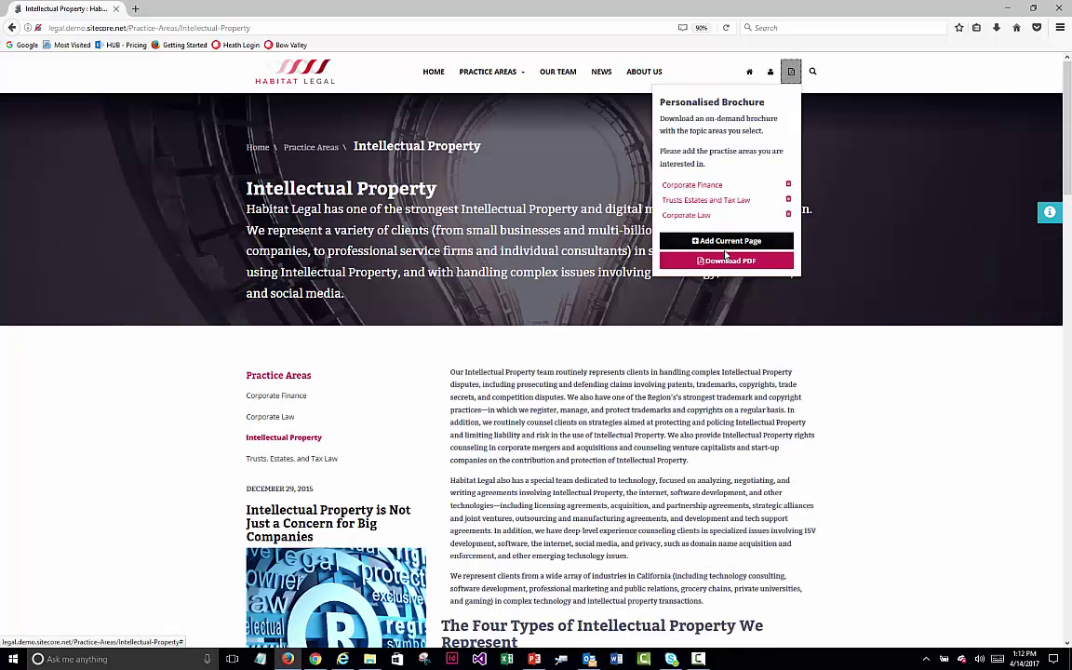
left_click(791, 72)
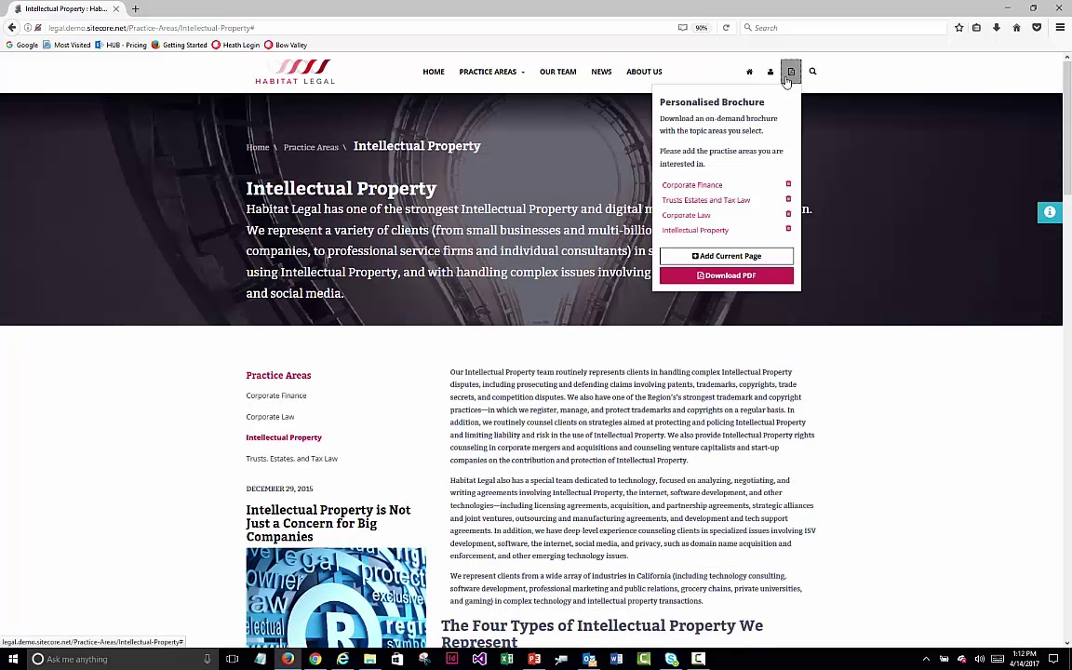
left_click(725, 279)
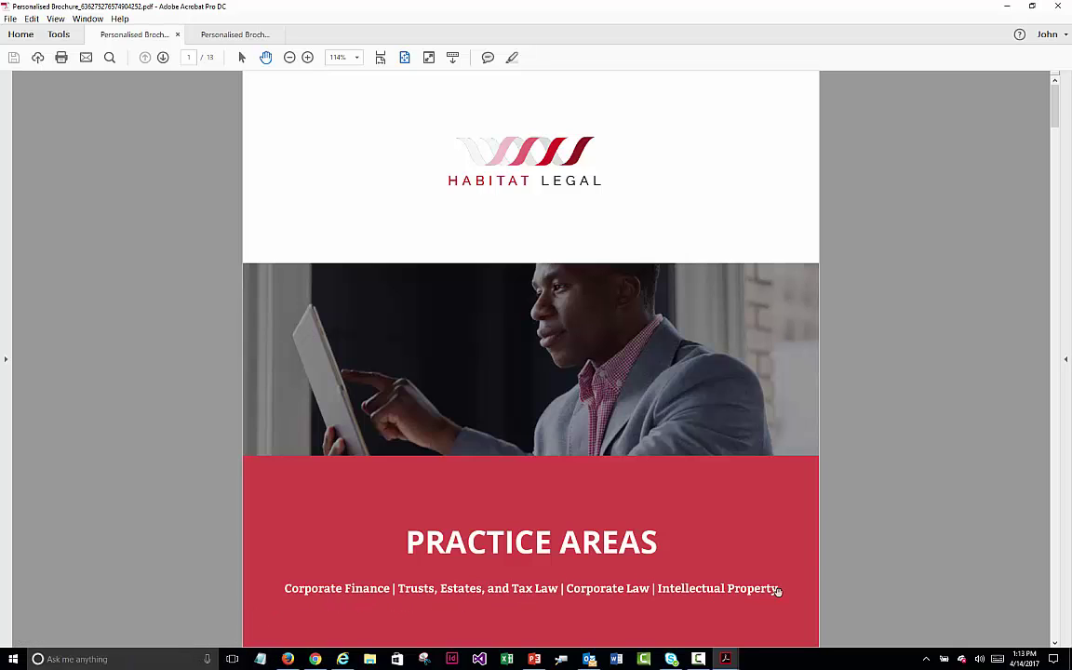
Page through all 13 brochure pages to the About Habitat Legal back cover, then return to page 1
key("Right")
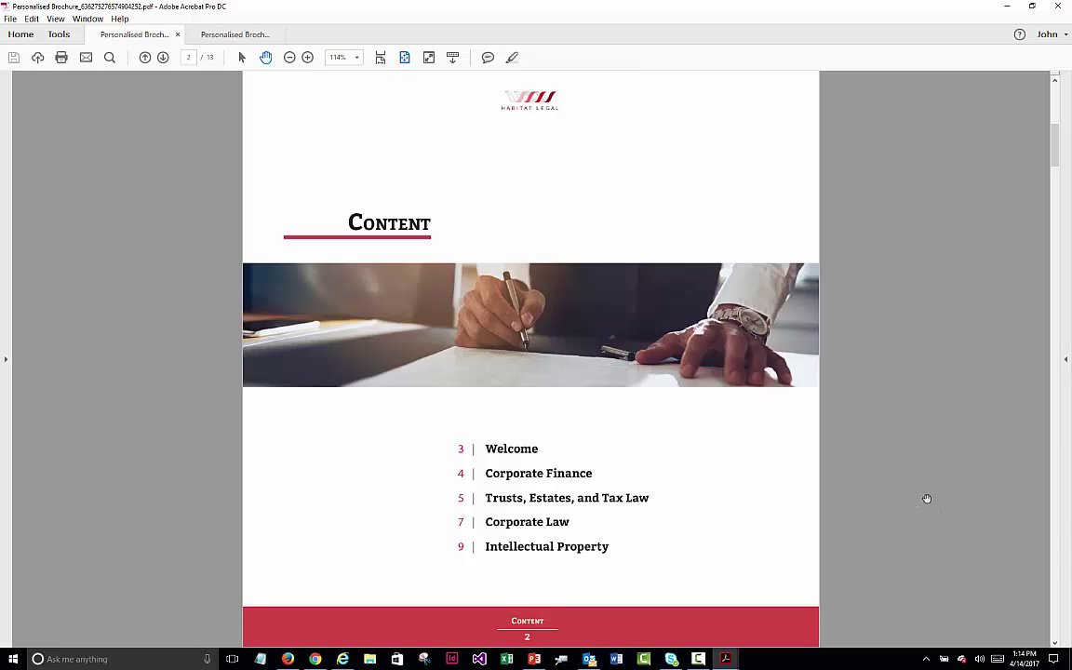
scroll(927, 499, "down", 1)
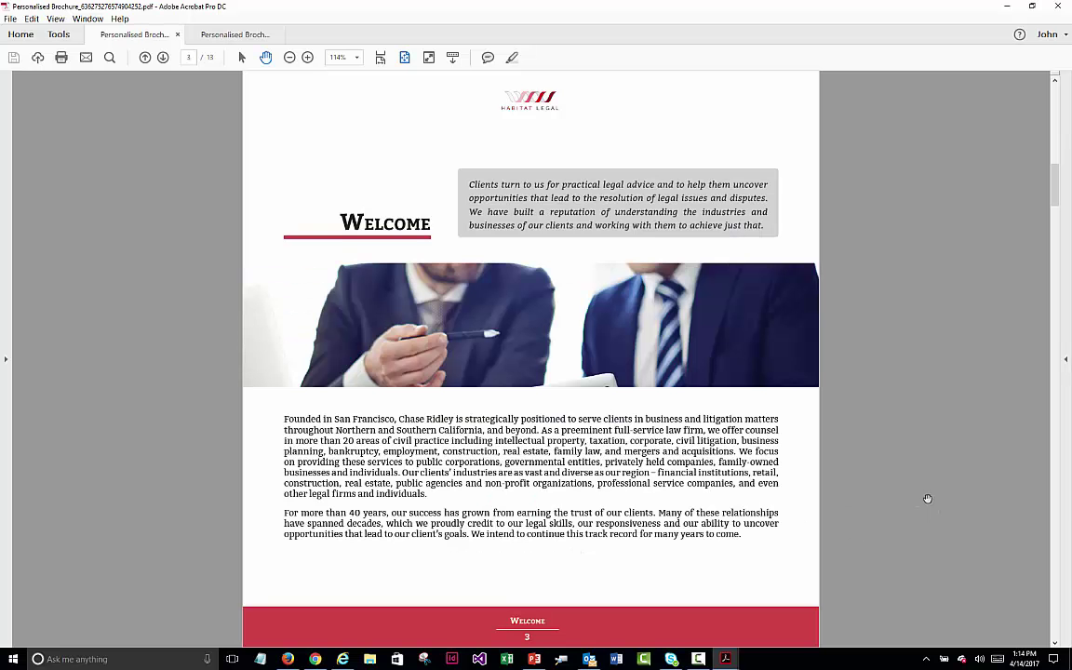
scroll(927, 499, "down", 1)
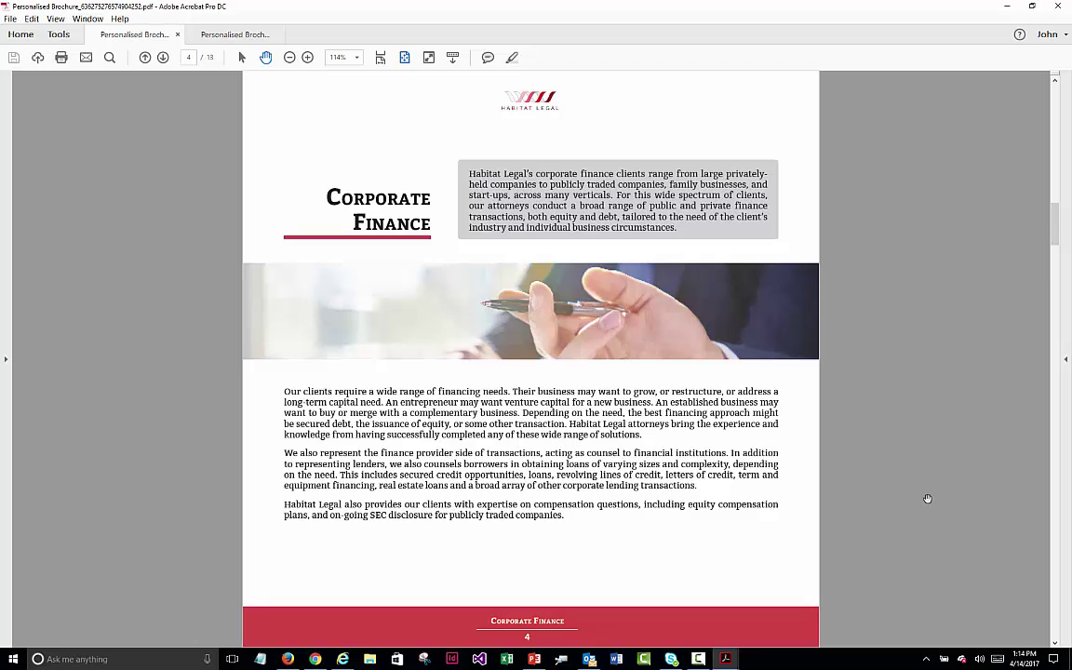
scroll(927, 498, "down", 1)
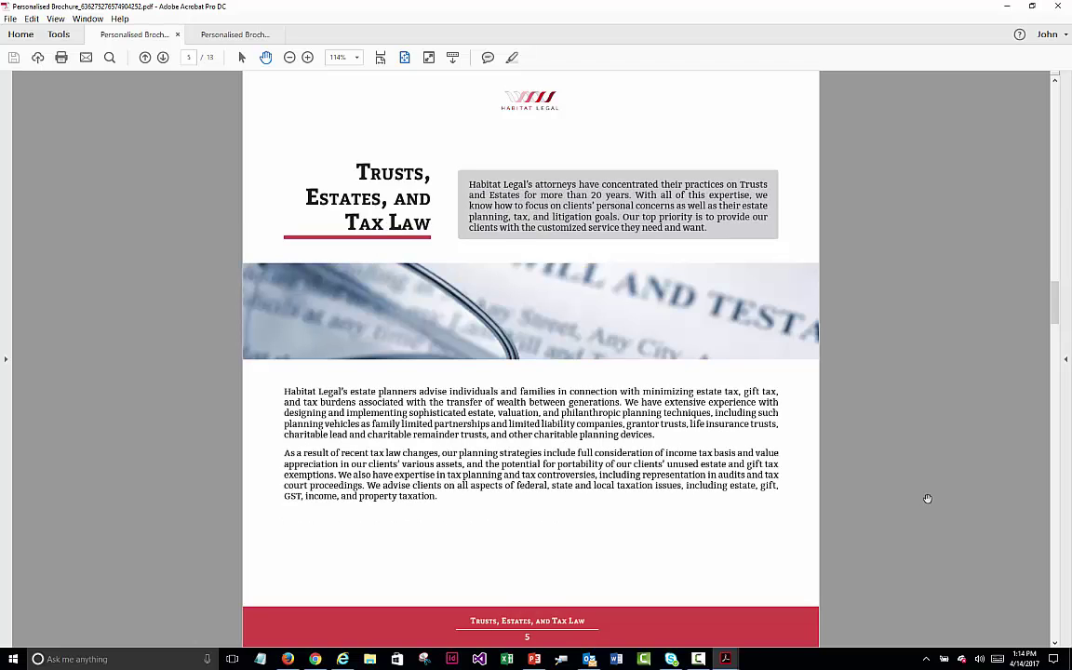
scroll(927, 499, "down", 1)
scroll(927, 499, "down", 1)
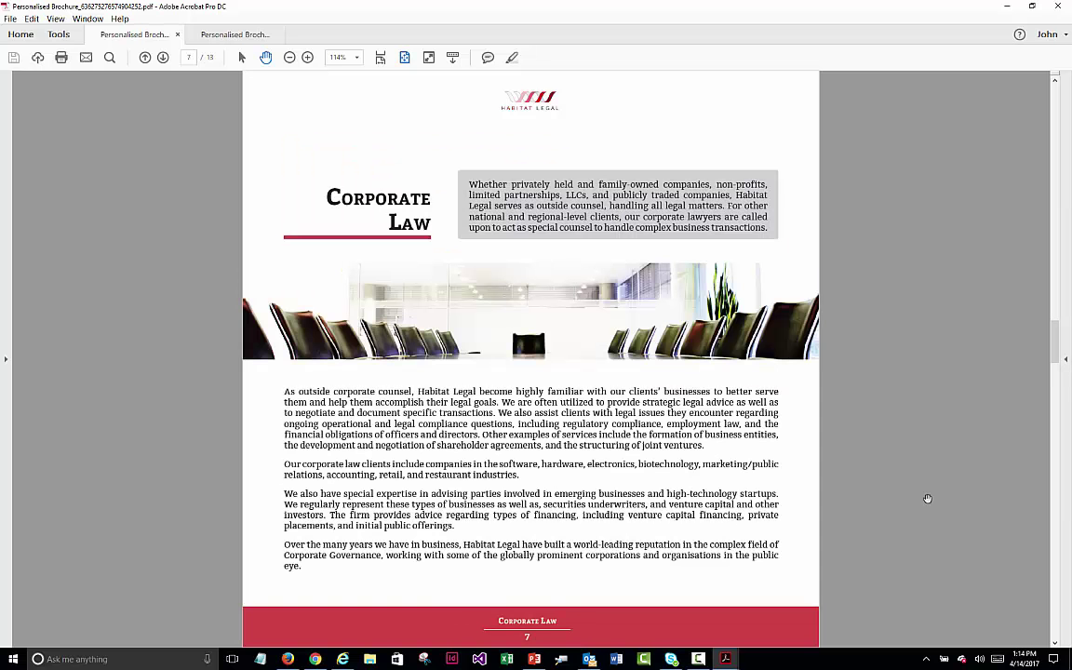
scroll(926, 499, "down", 1)
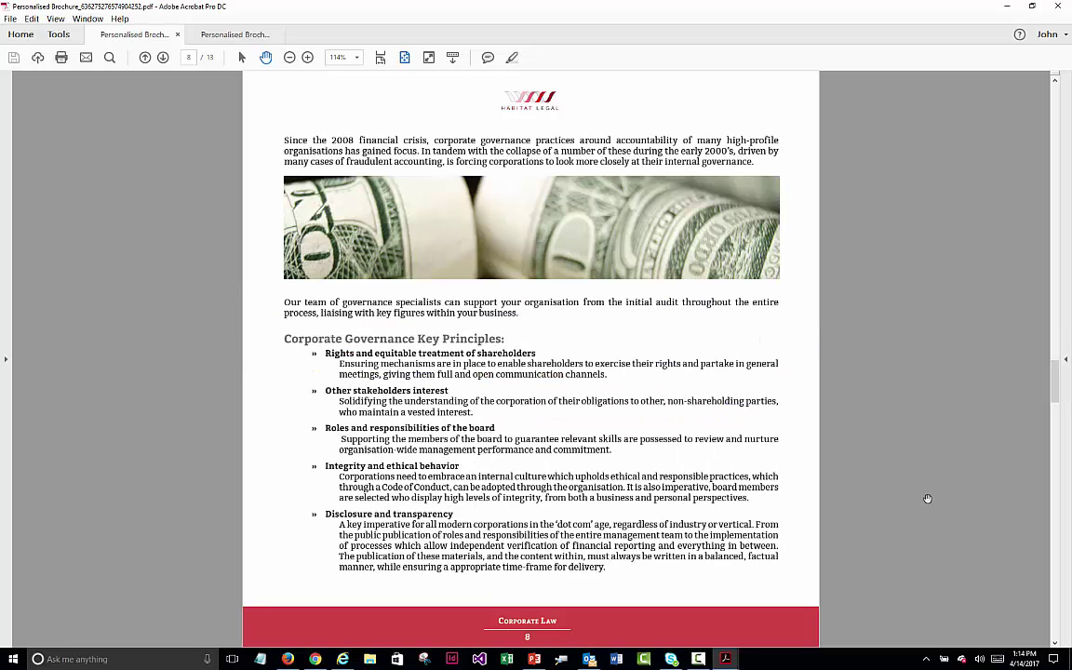
scroll(927, 499, "down", 1)
scroll(927, 499, "down", 1)
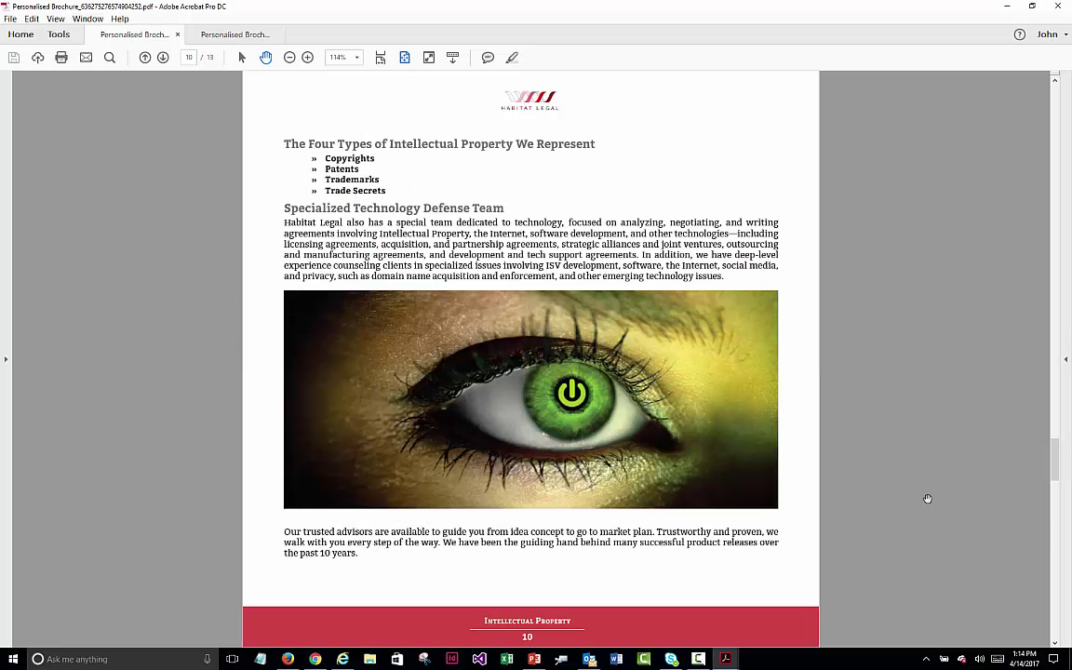
scroll(927, 499, "down", 1)
scroll(927, 499, "down", 1)
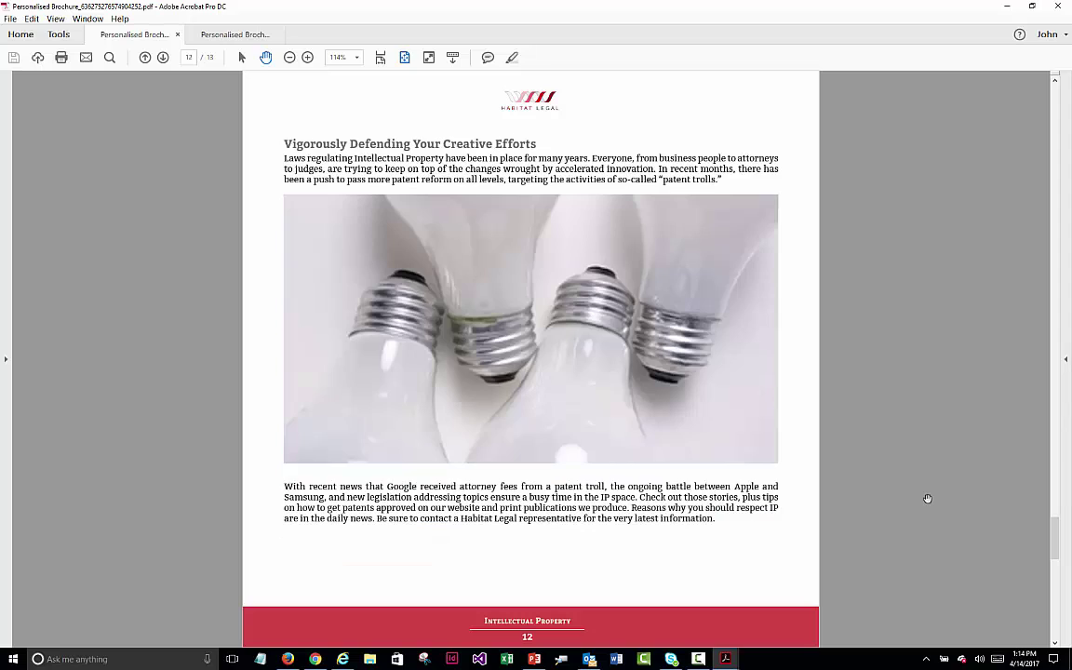
scroll(927, 499, "down", 1)
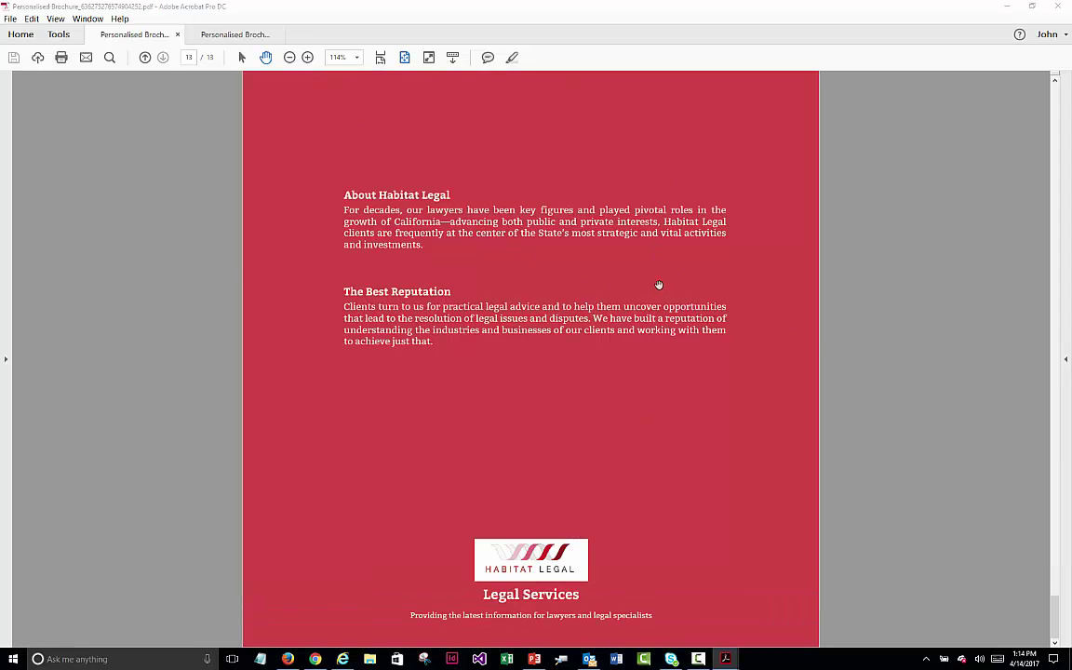
key("Home")
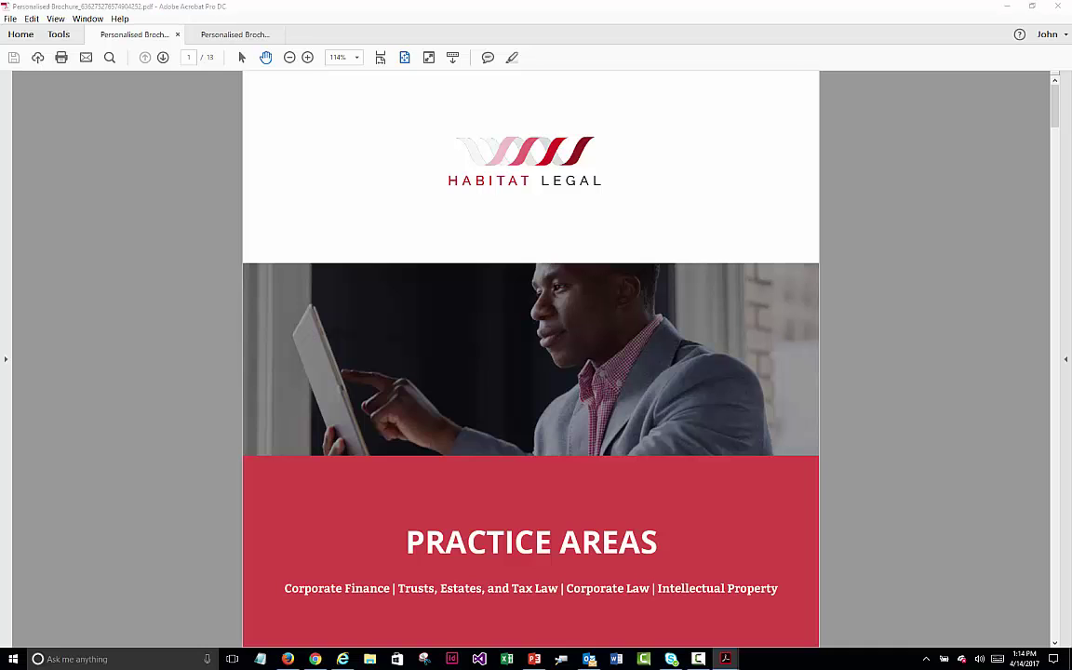
Back in Firefox, delete Corporate Law from the personalised brochure and download a new PDF
left_click(287, 659)
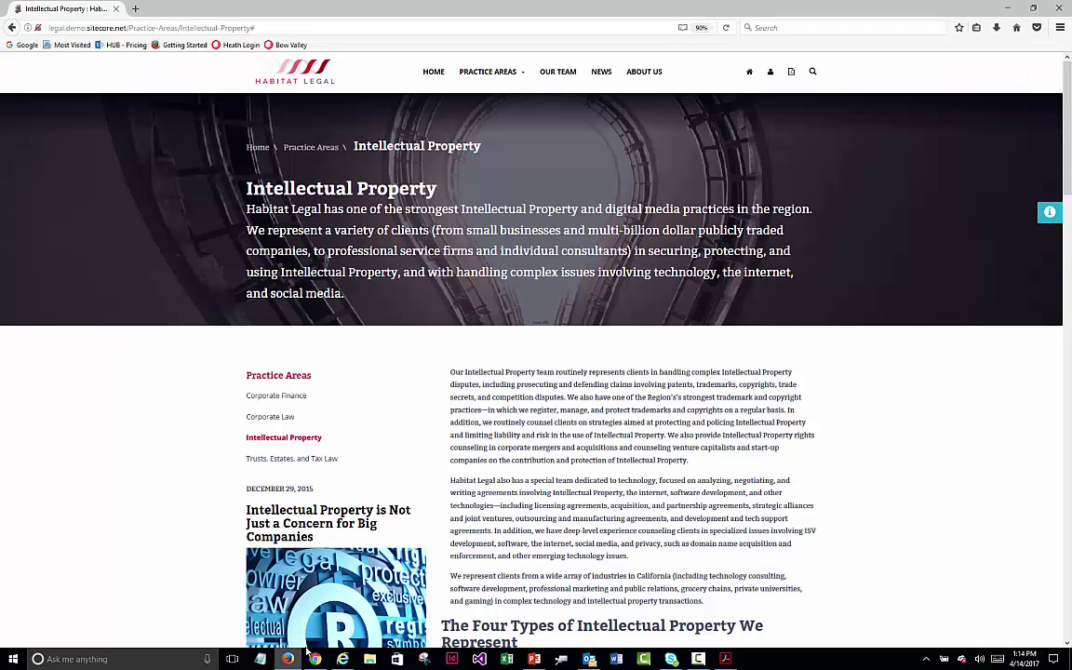
left_click(792, 71)
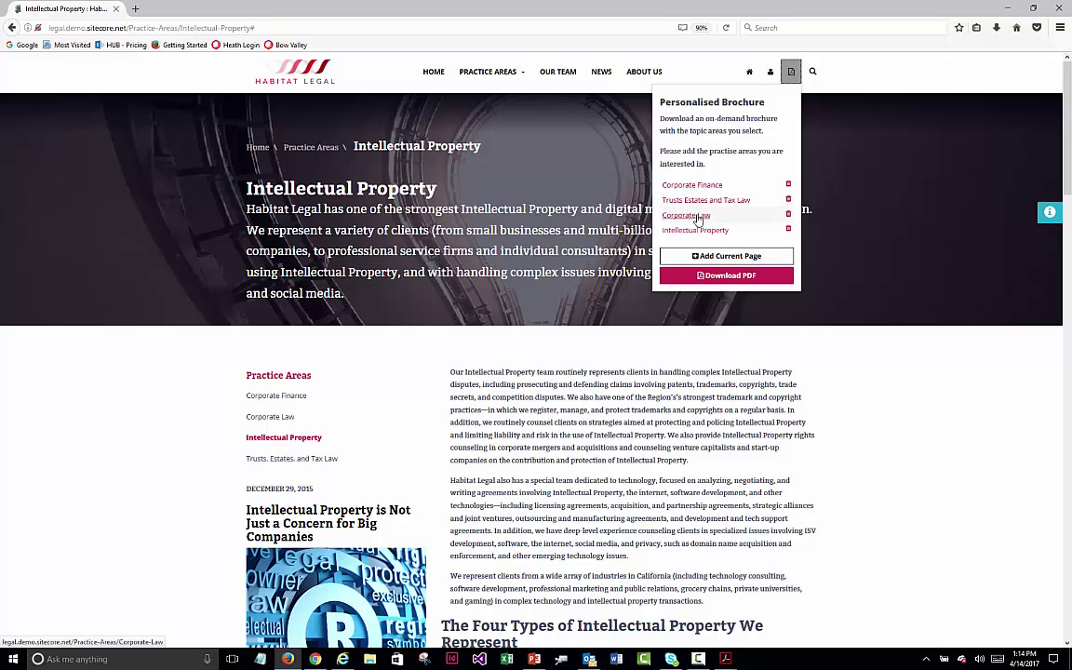
left_click(788, 214)
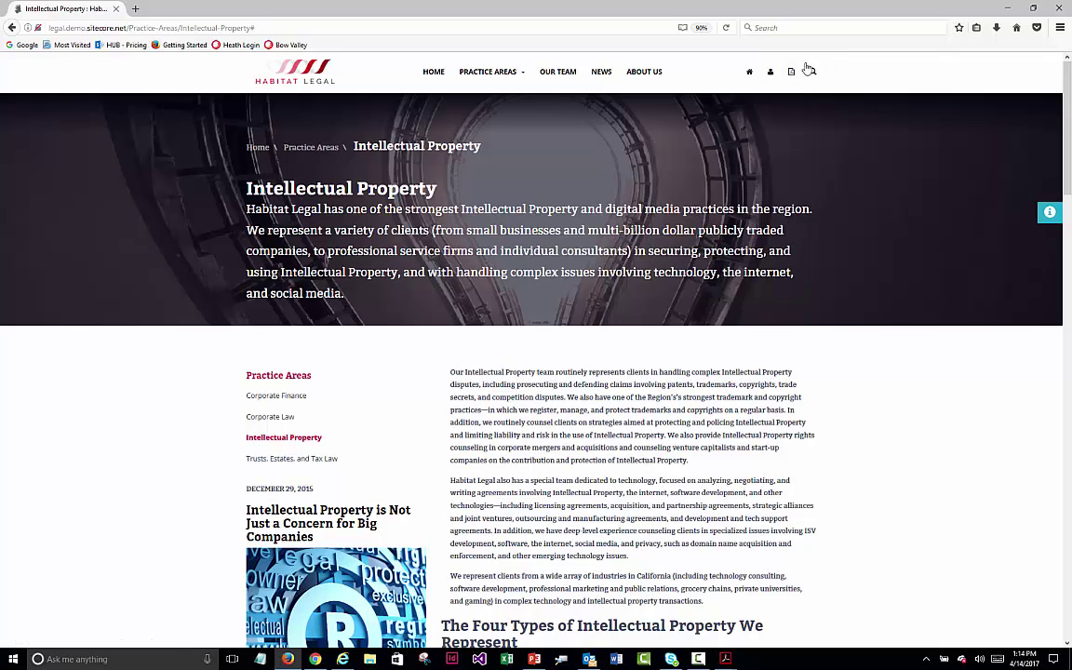
left_click(791, 71)
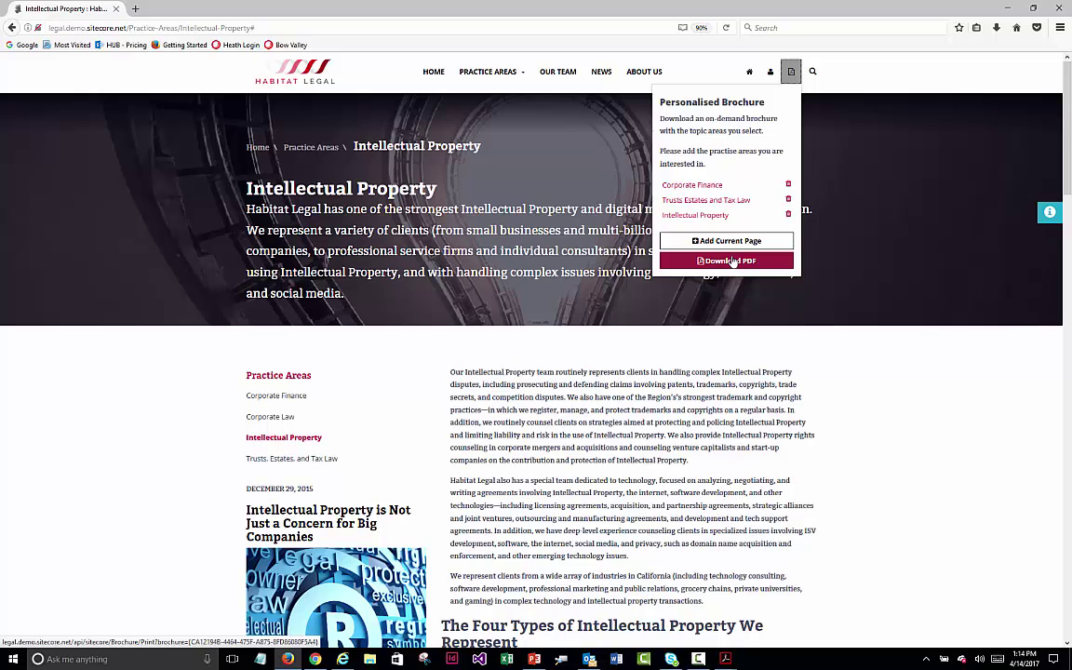
left_click(732, 262)
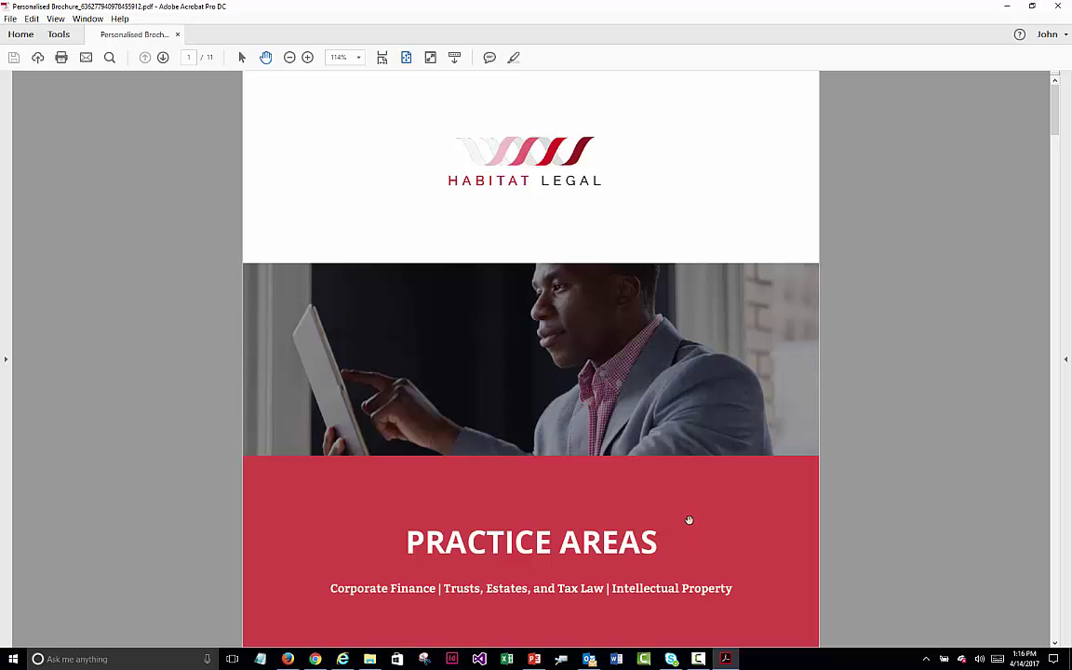
Scroll through the regenerated 11-page brochure to the back cover and jump back to the cover
scroll(619, 469, "down", 3)
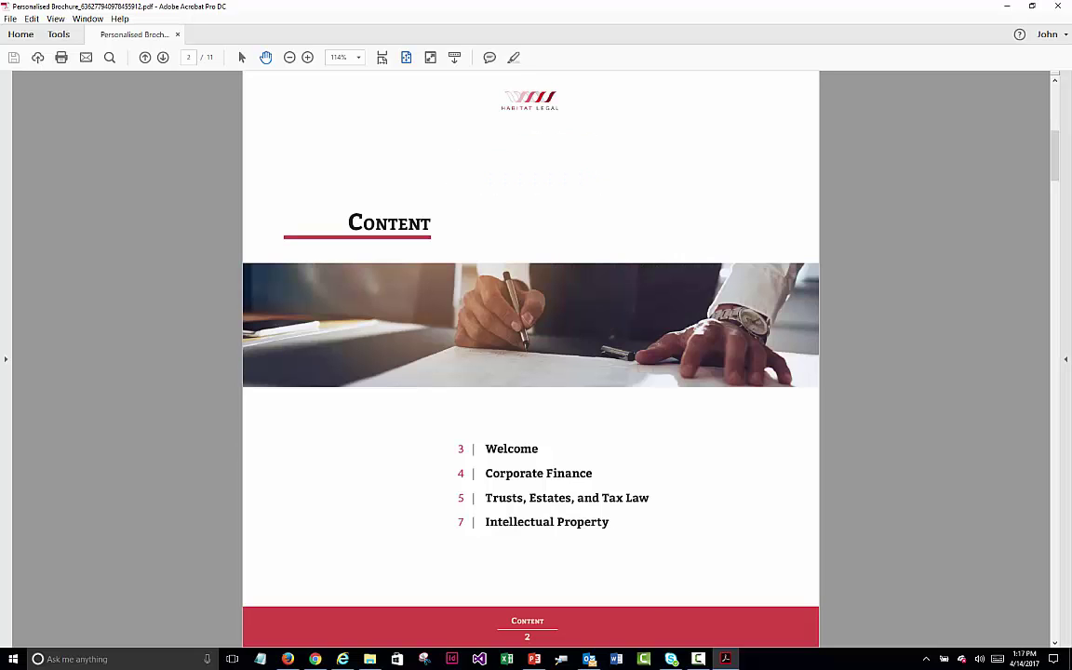
scroll(531, 358, "down", 6)
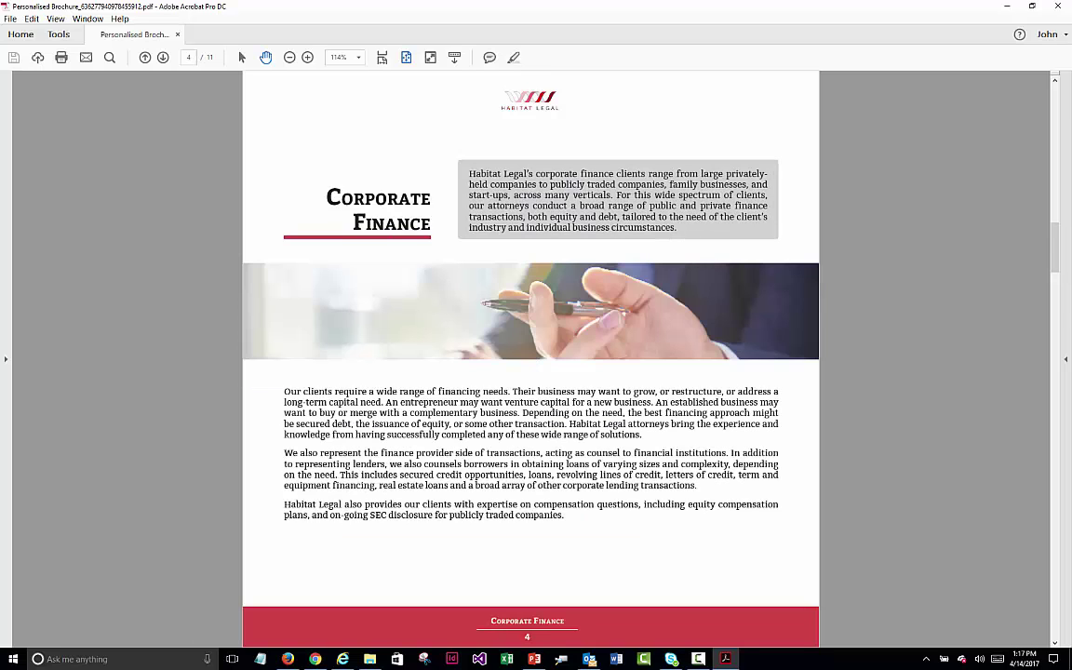
scroll(531, 358, "down", 9)
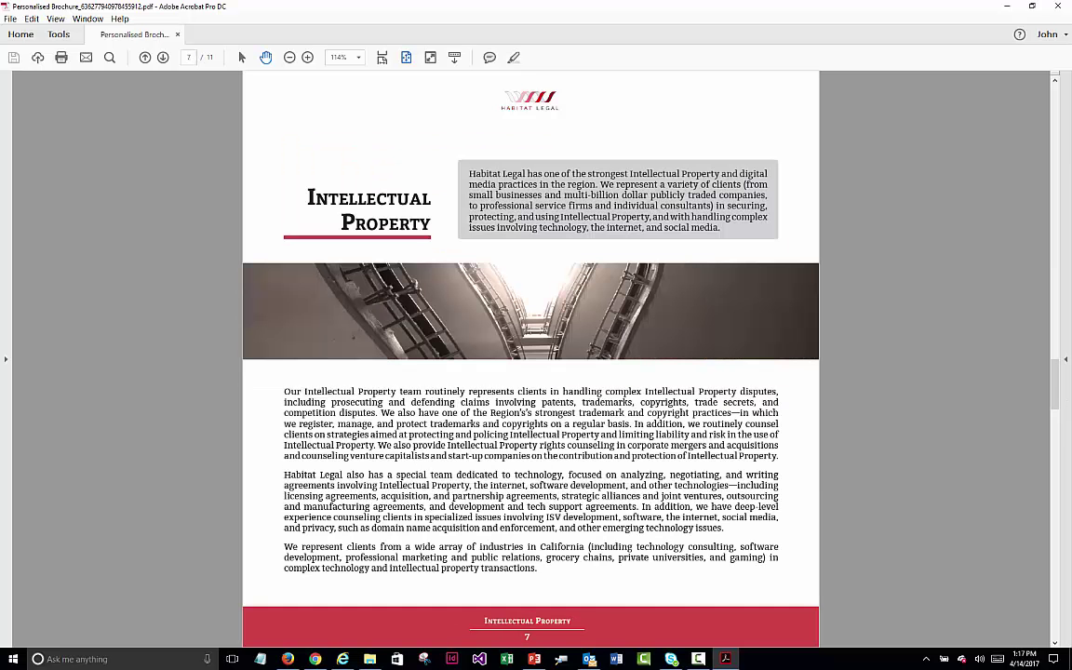
scroll(530, 359, "down", 12)
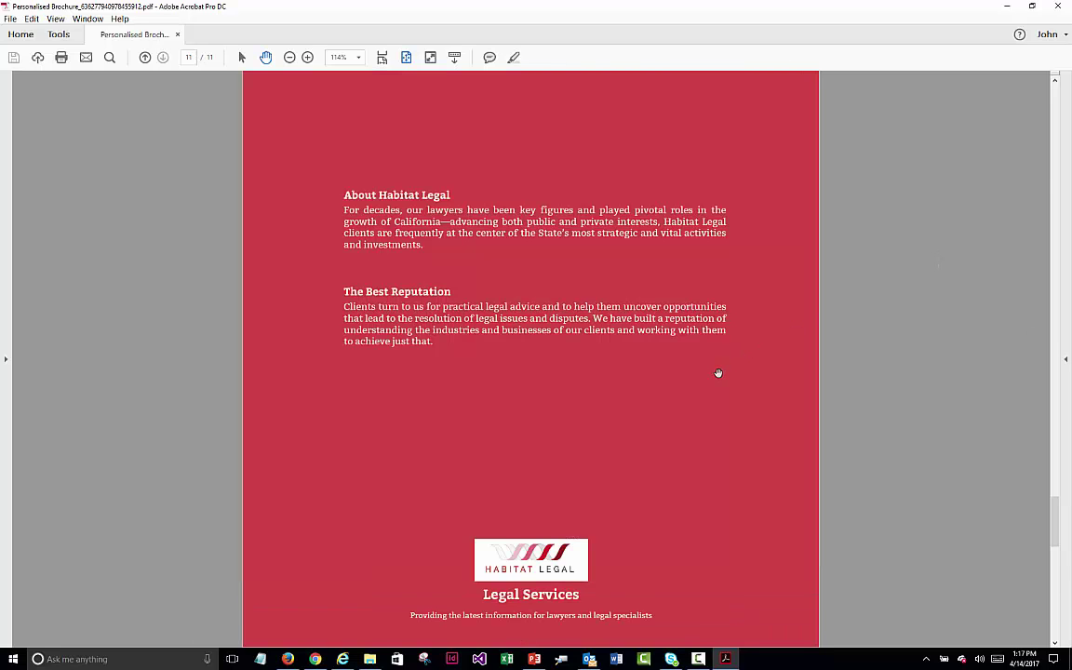
key("Home")
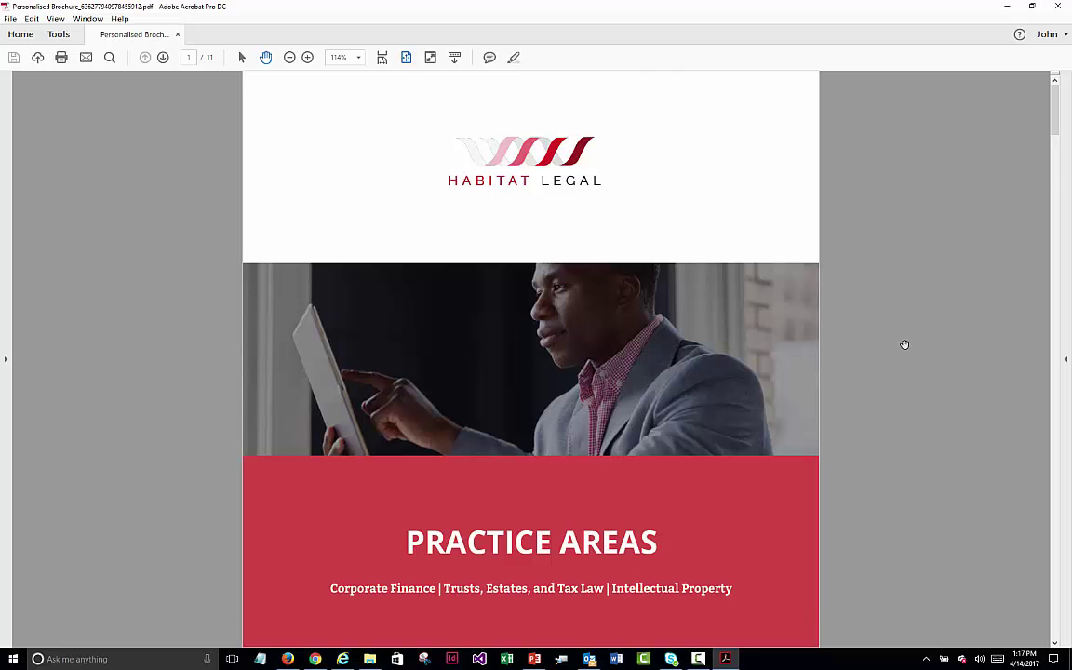
Step forward to the Content and Welcome pages, then return to the cover
key("Right")
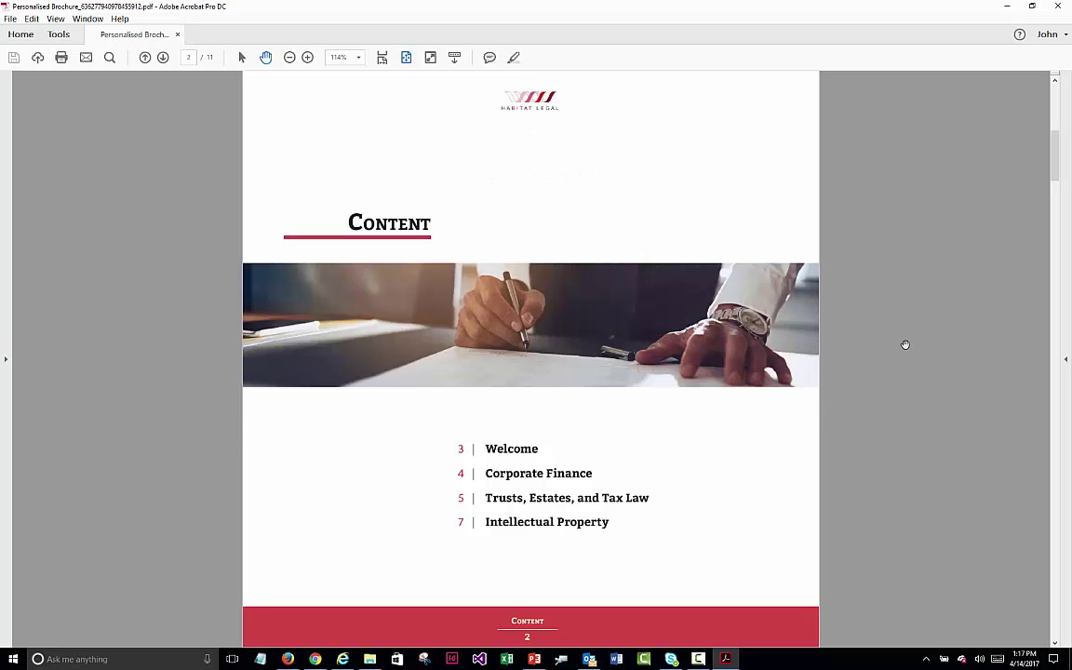
key("Right")
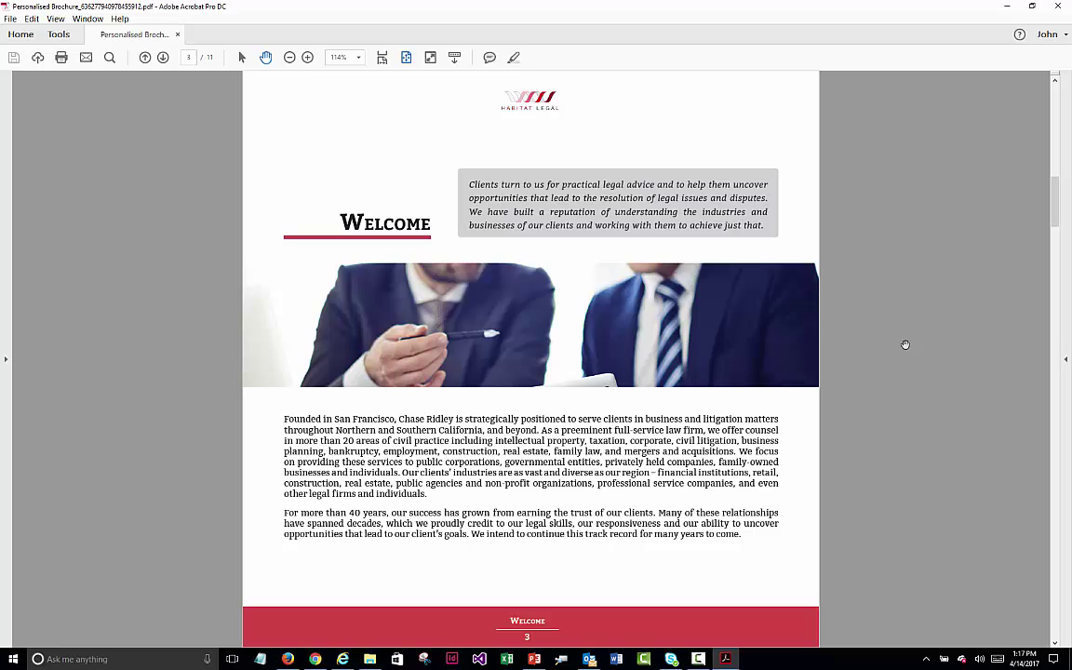
key("Home")
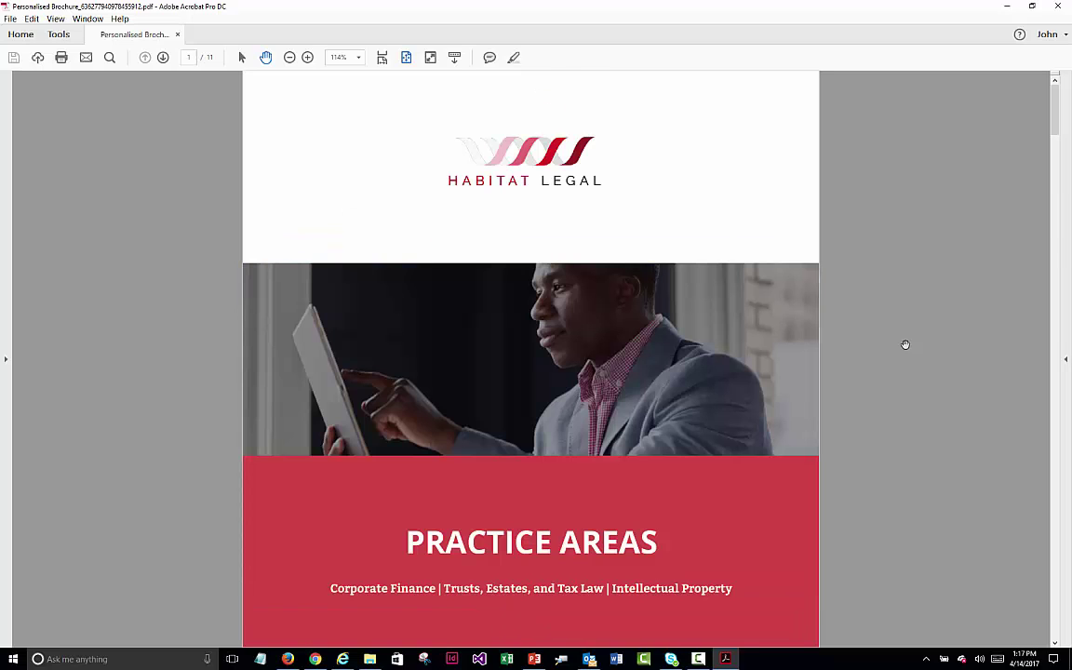